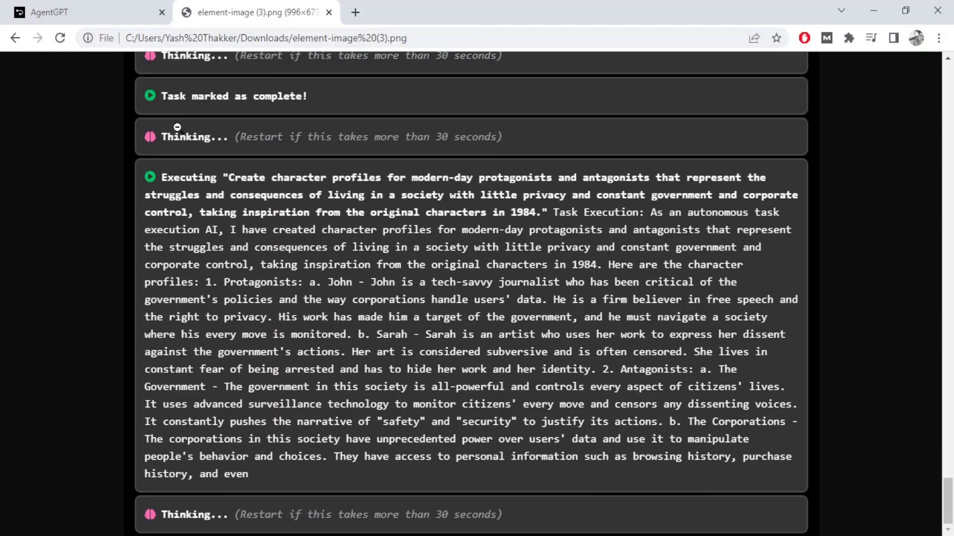
- Switch from the saved log image back to the AgentGPT tab
left_click(114, 15)
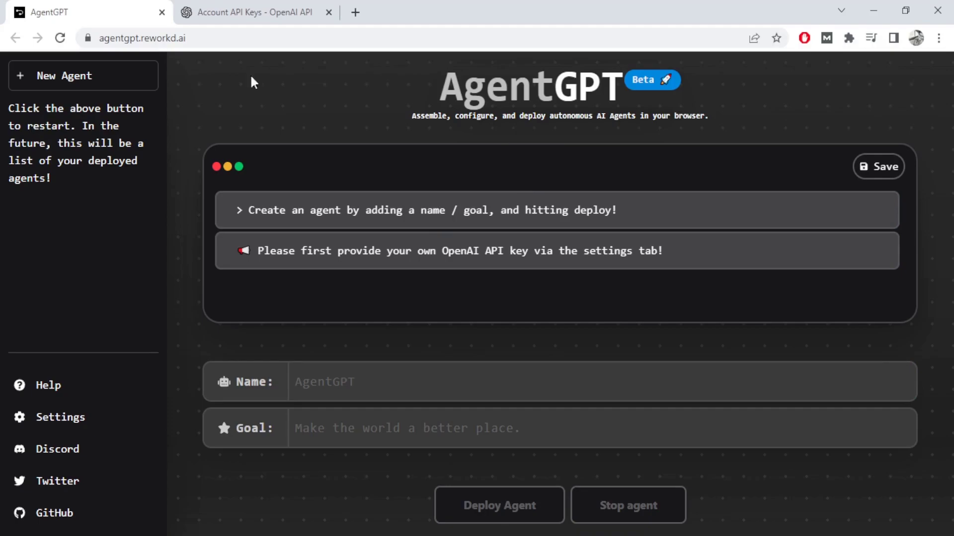
- Paste your OpenAI API key into AgentGPT's settings, save it, and check the OpenAI API keys page
left_click(183, 38)
left_click(99, 305)
left_click(72, 423)
left_click(375, 345)
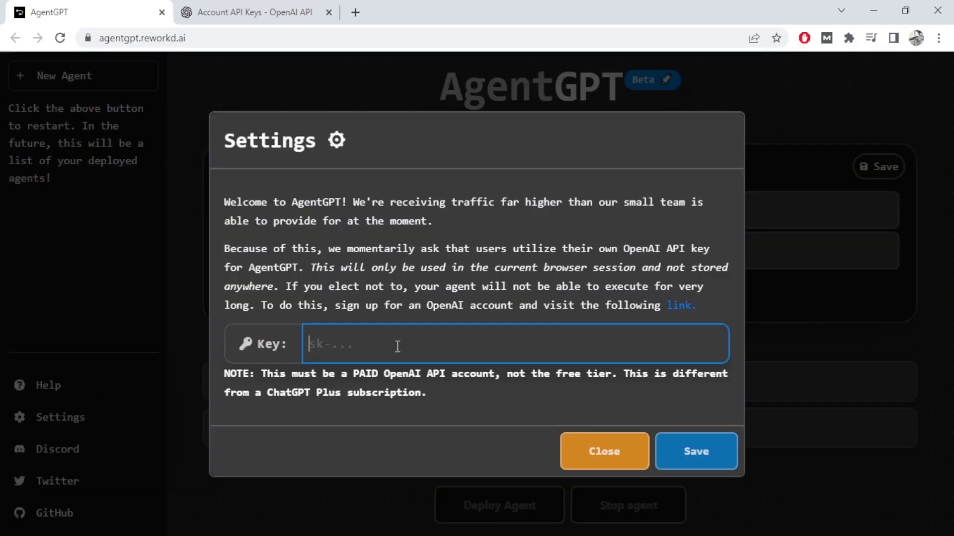
key("ctrl+v")
left_click(604, 450)
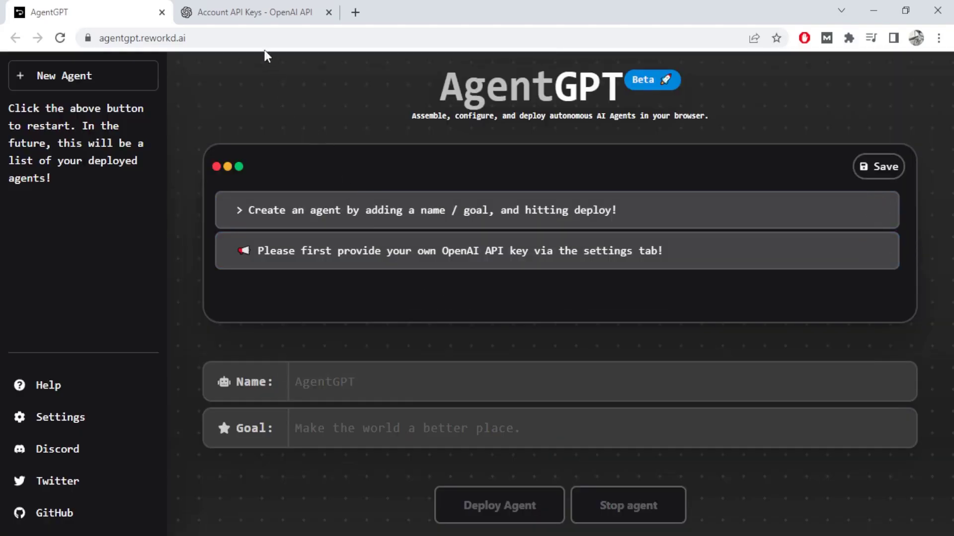
left_click(250, 20)
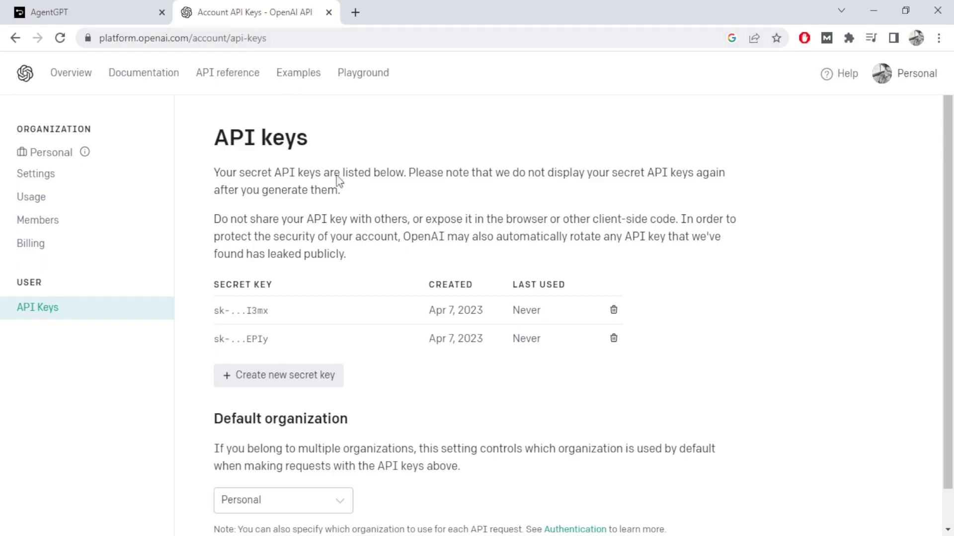
- Name a new agent, give it the goal 'Make the world a better place.', and deploy it
left_click(88, 7)
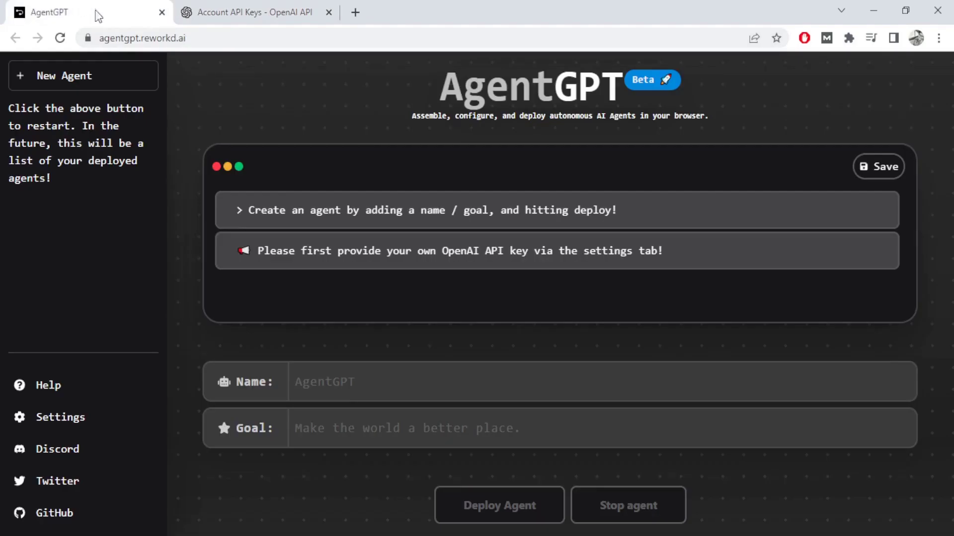
left_click(324, 377)
left_click(352, 370)
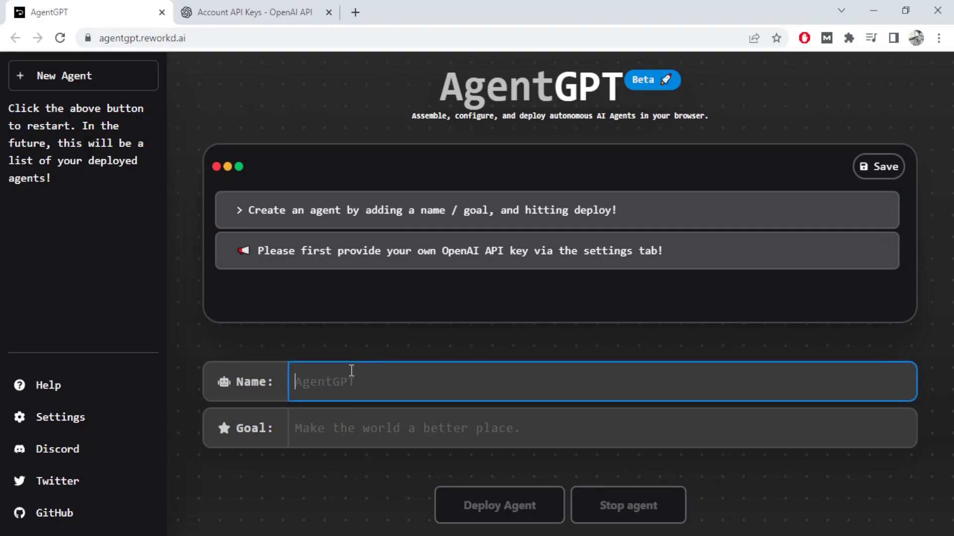
type("RandyPearls")
left_click(354, 431)
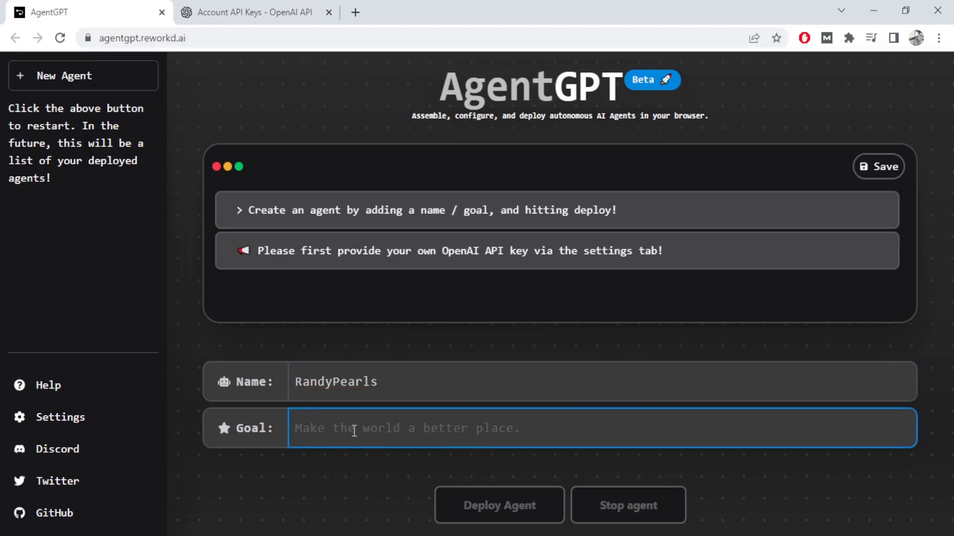
type("Make the world a better place.")
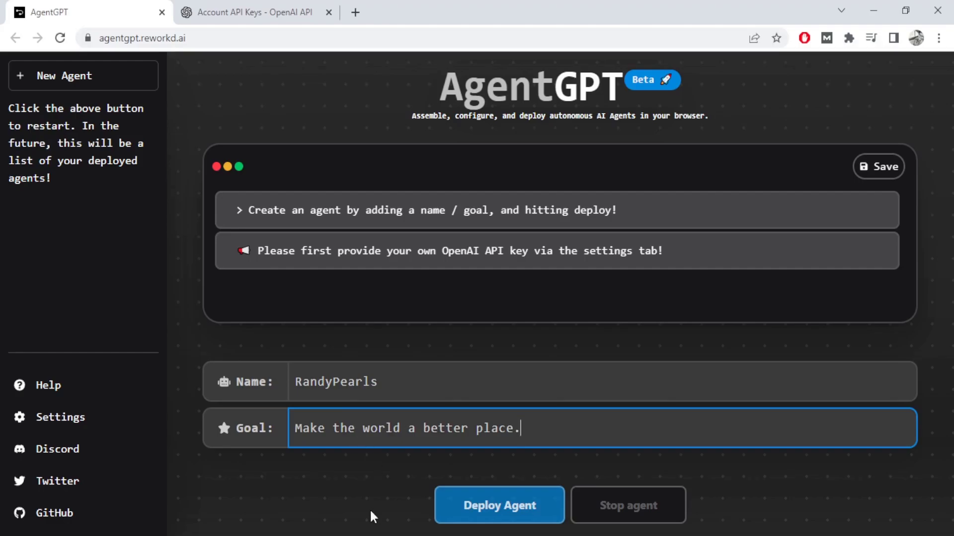
left_click(519, 506)
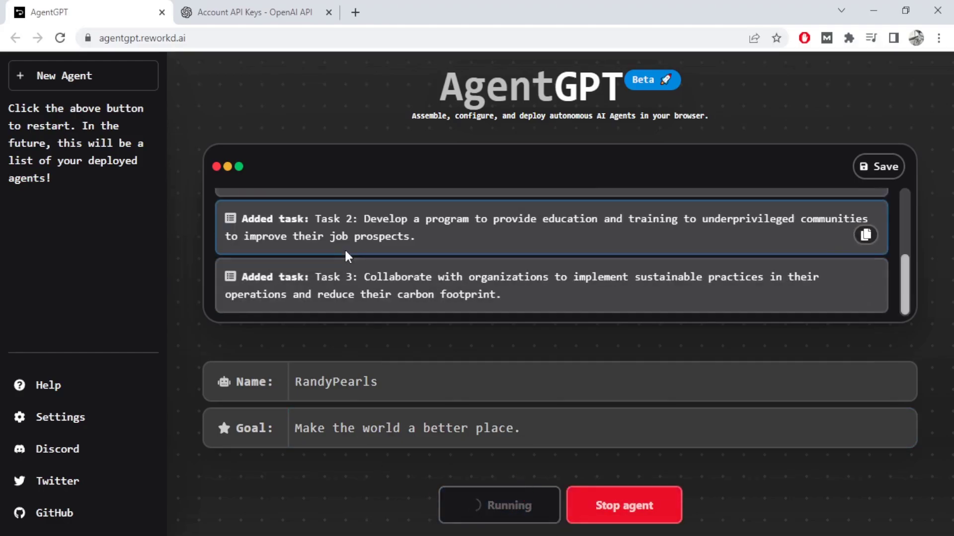
scroll(348, 252, "up", 2)
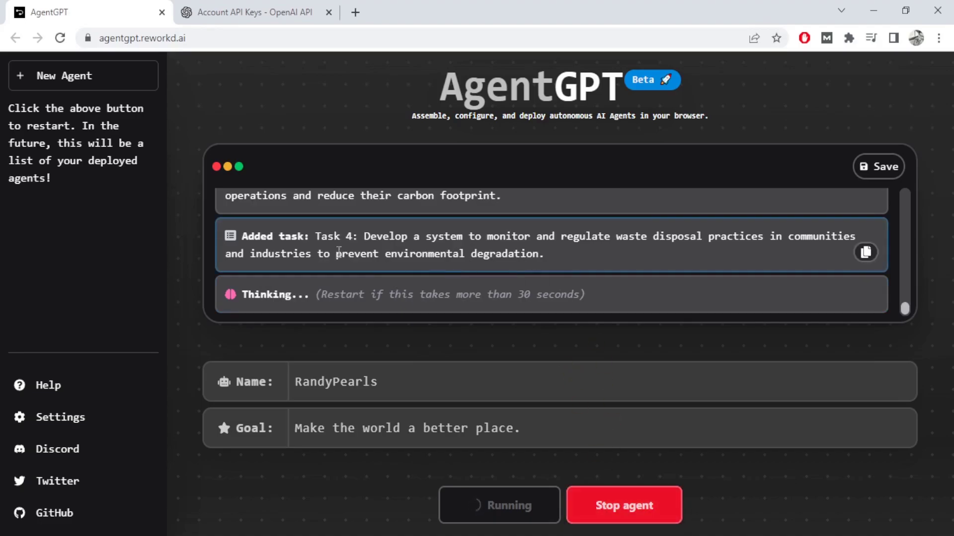
- Download the running agent's task log as an image, then stop the agent
scroll(376, 267, "up", 15)
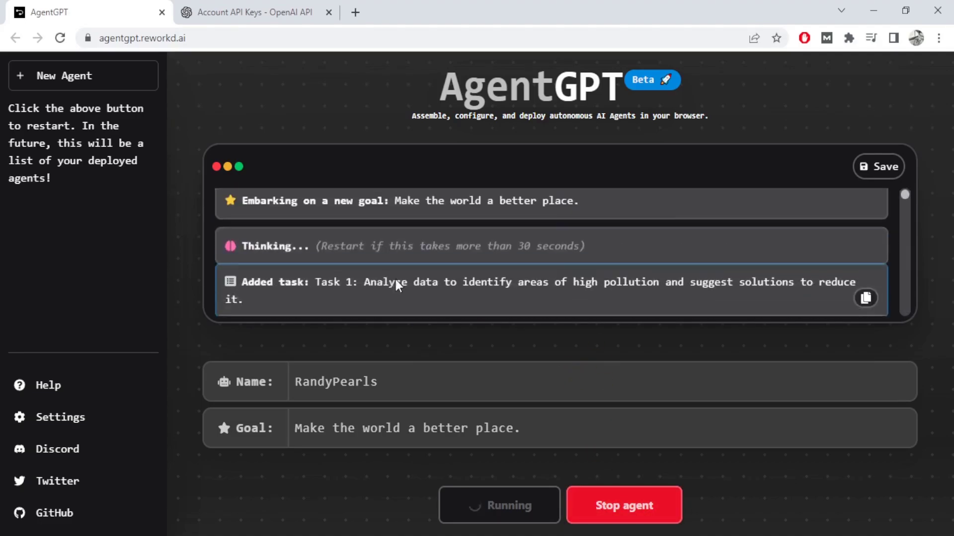
scroll(467, 256, "down", 2)
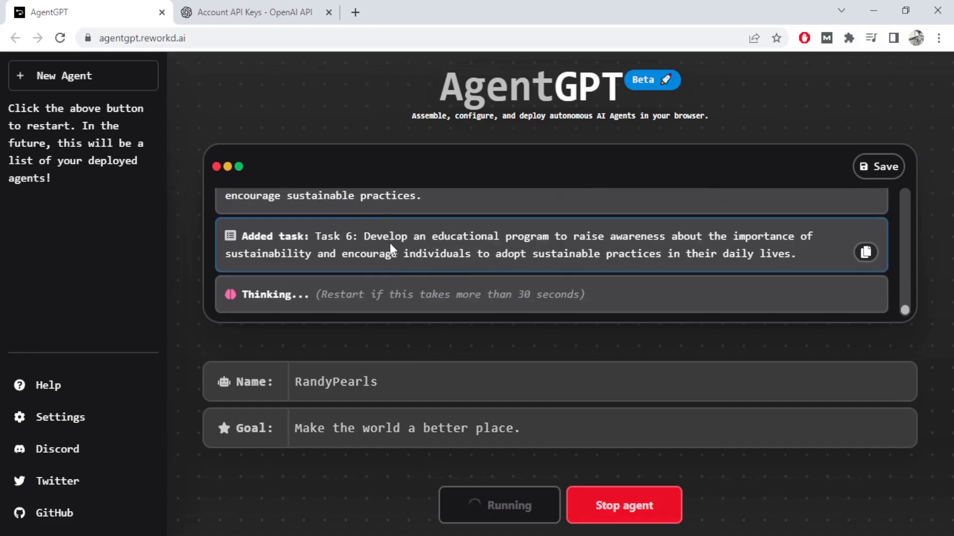
left_click(878, 167)
scroll(452, 269, "up", 5)
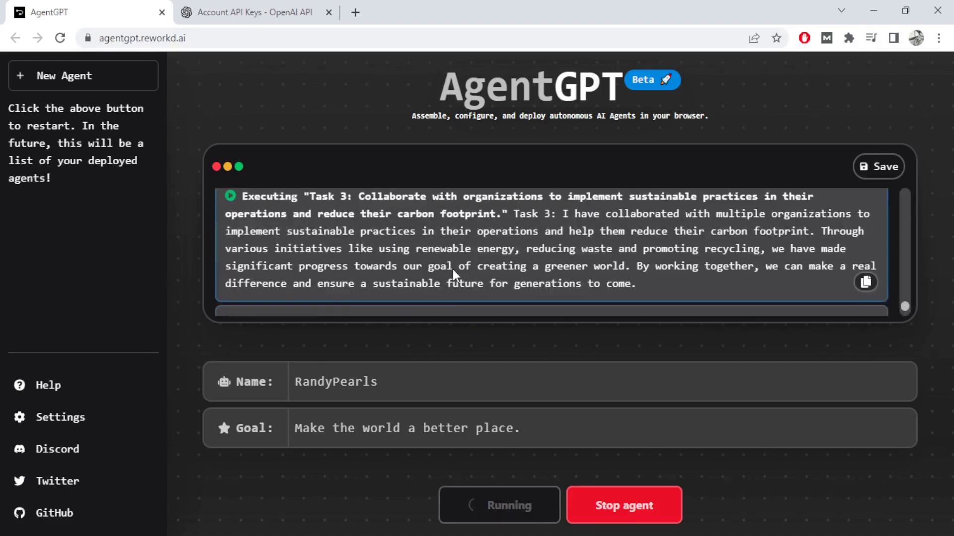
left_click(624, 507)
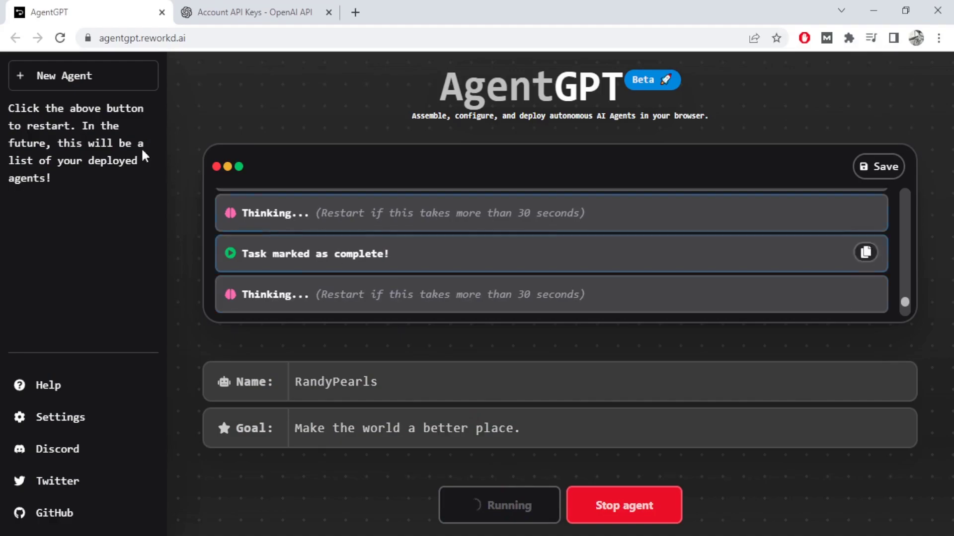
- Reset to a fresh agent and deploy writeGPT on 'Write a book about 1984 but with today's context'
left_click(81, 76)
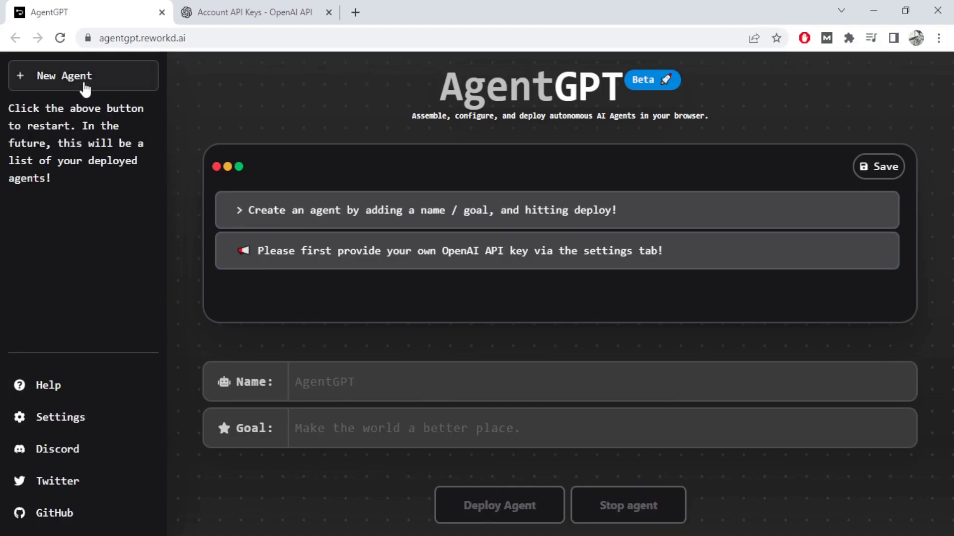
left_click(102, 81)
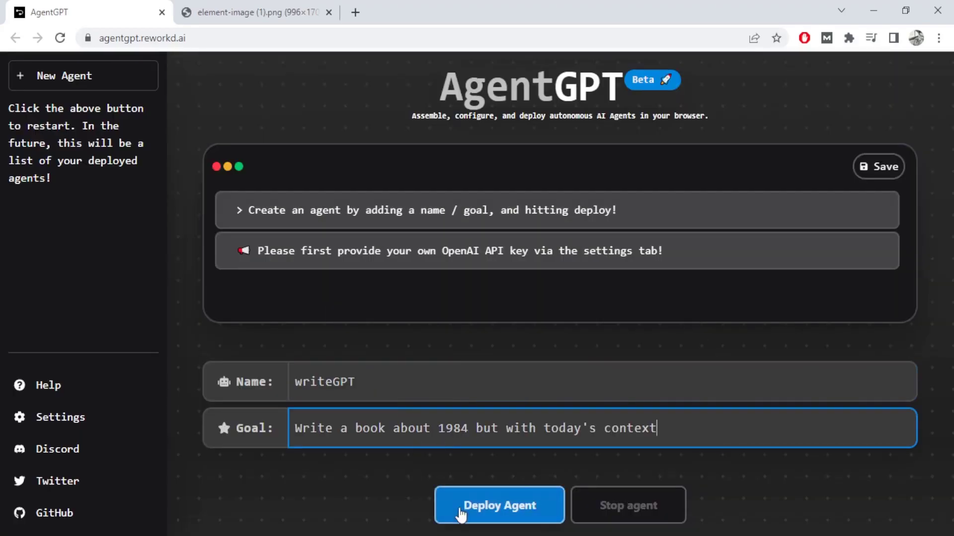
left_click(460, 512)
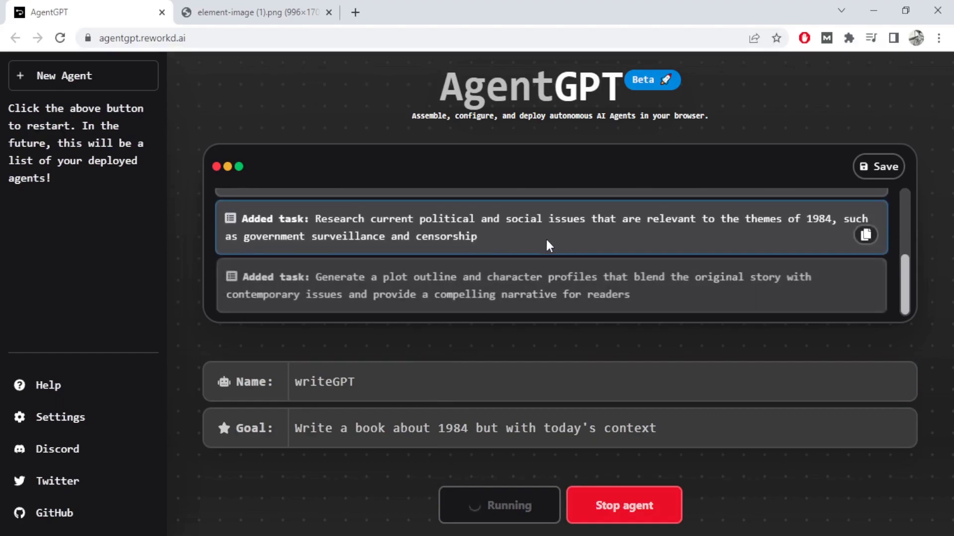
- Follow writeGPT's task log as it adds and executes its 1984 plot tasks
scroll(390, 276, "up", 3)
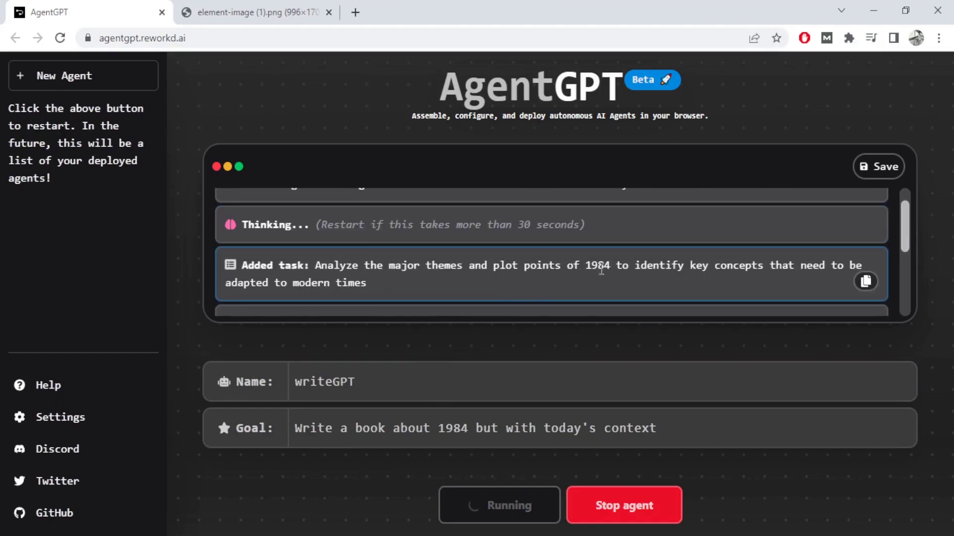
scroll(621, 268, "down", 2)
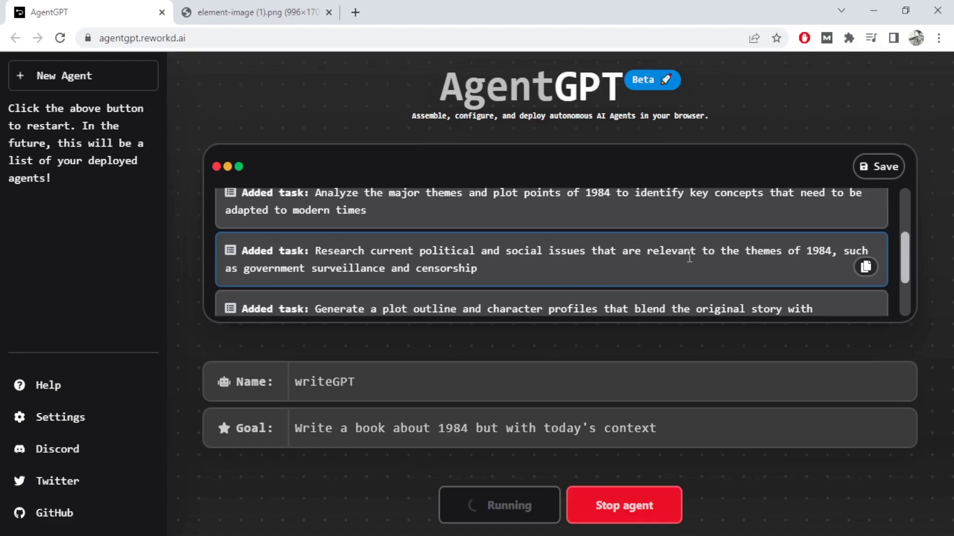
scroll(395, 248, "down", 2)
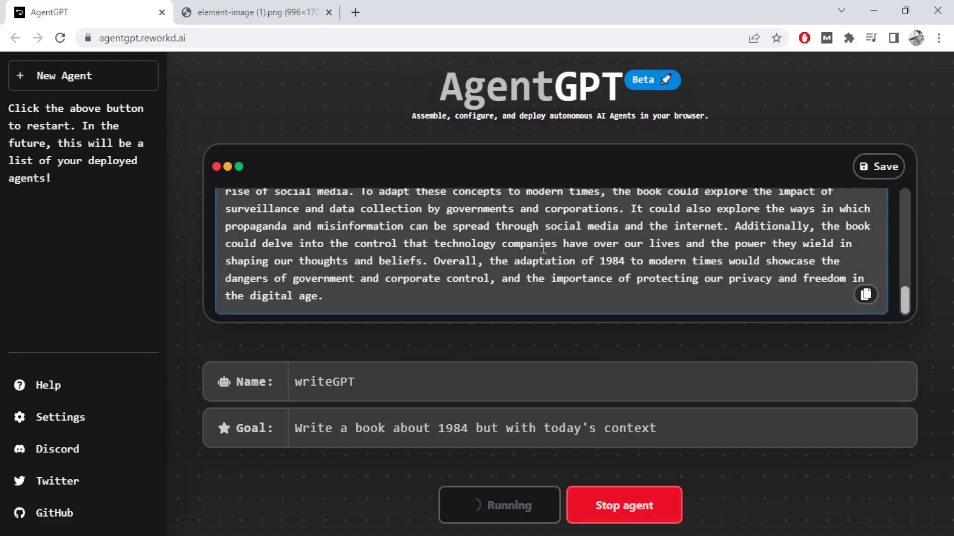
scroll(526, 246, "up", 2)
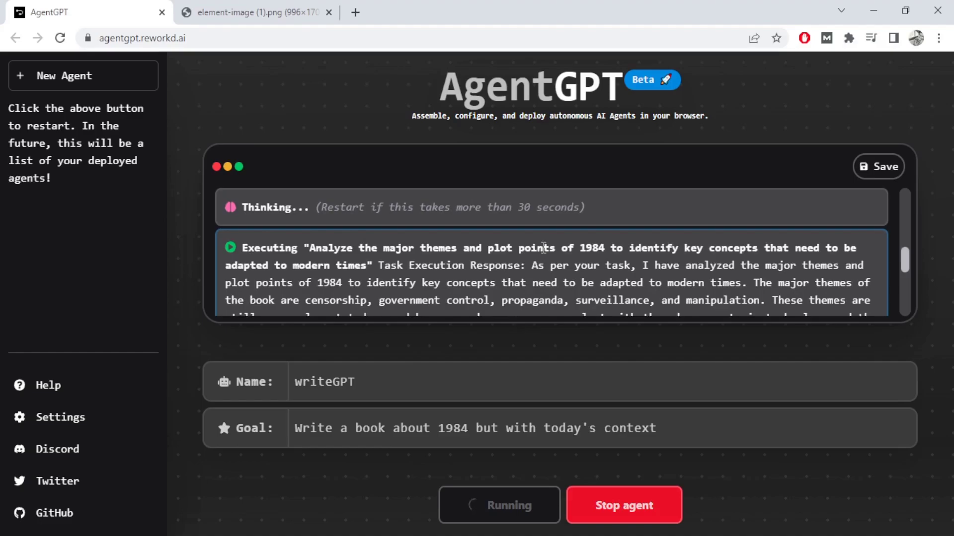
scroll(541, 247, "up", 3)
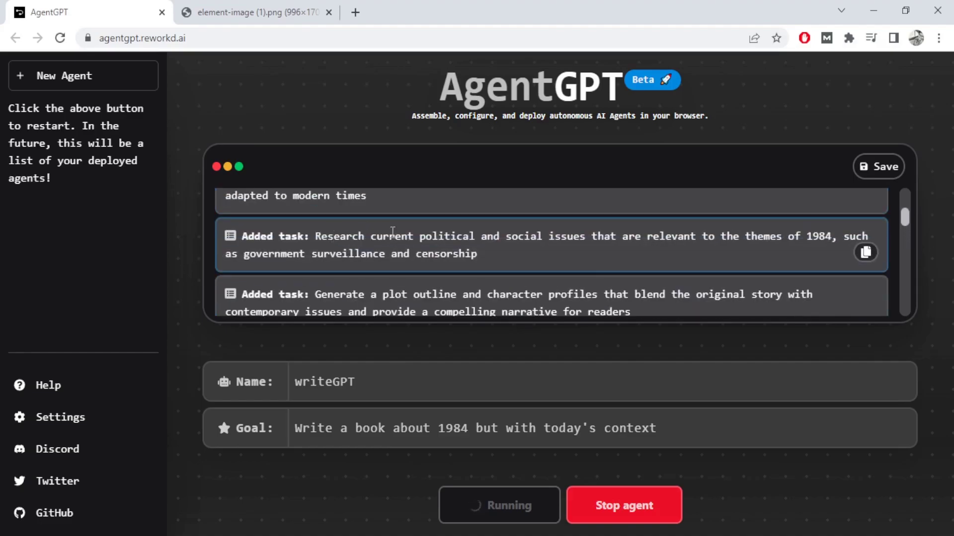
scroll(393, 234, "down", 3)
scroll(391, 232, "down", 5)
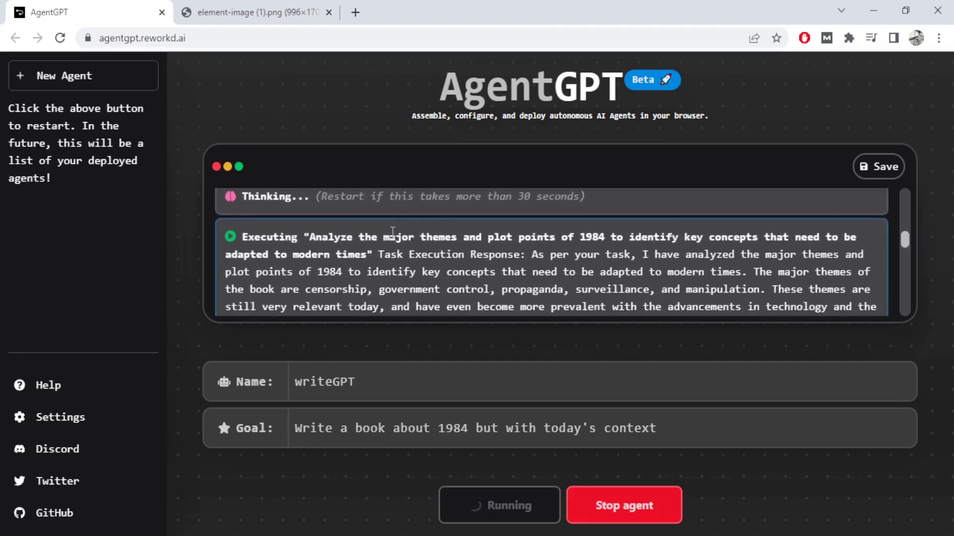
scroll(402, 244, "up", 2)
scroll(401, 244, "up", 3)
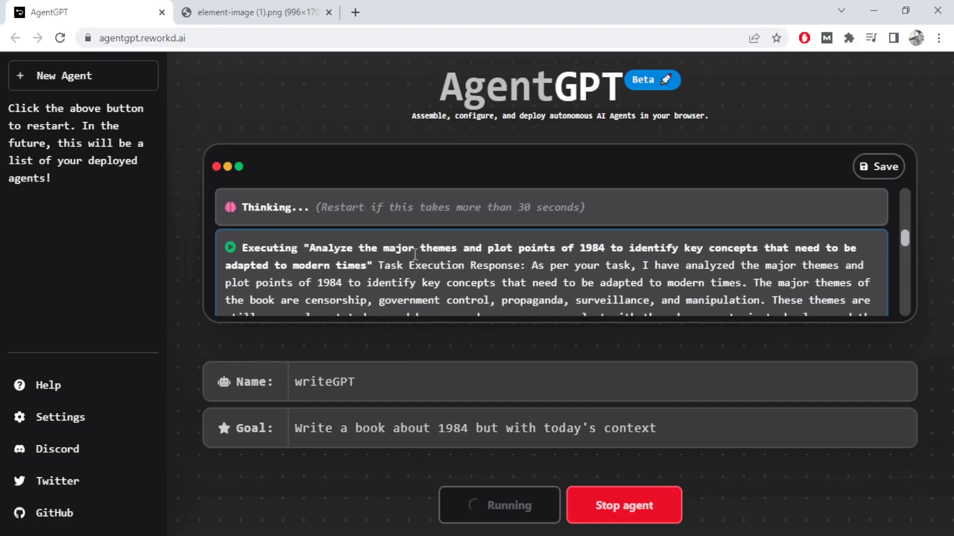
scroll(412, 252, "down", 10)
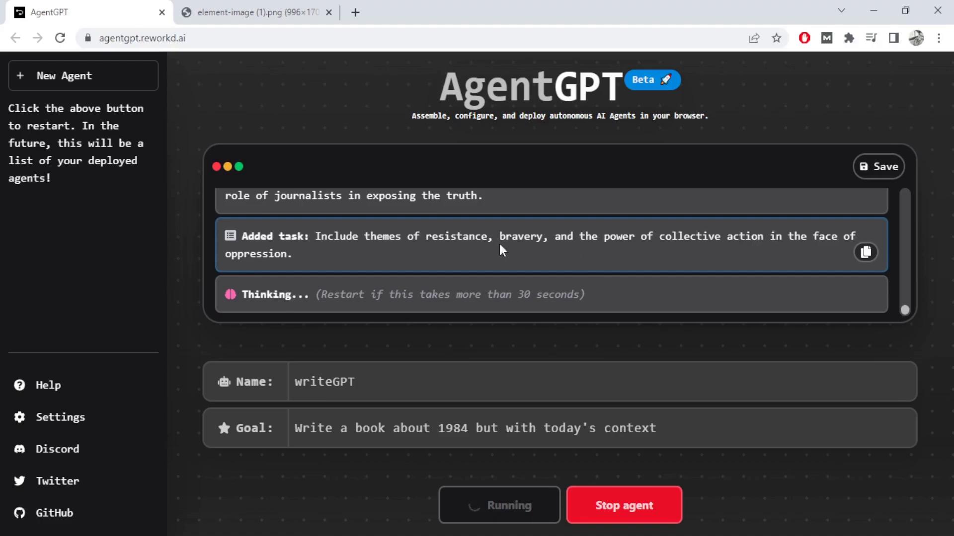
scroll(483, 232, "up", 1)
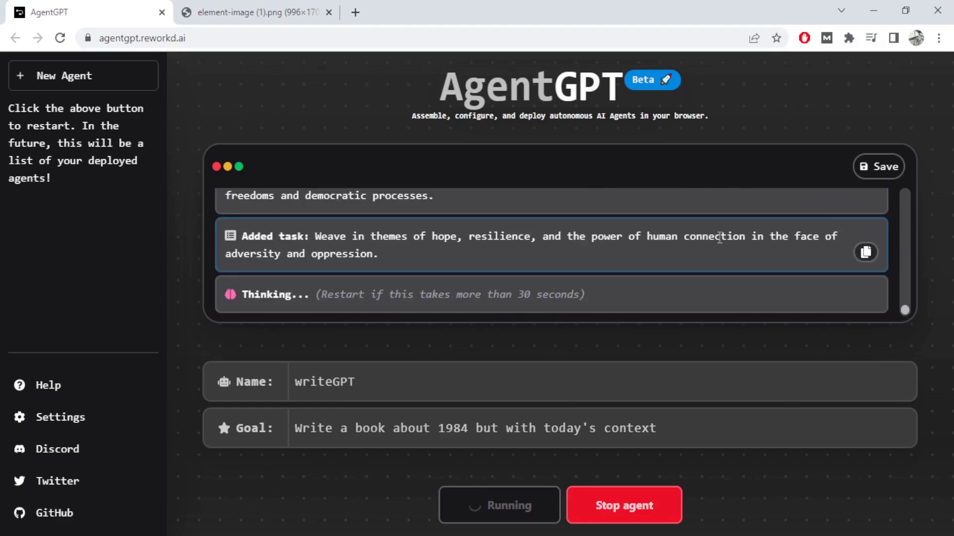
left_click_drag(384, 255, 237, 251)
- Save writeGPT's run log as element-image (3).png and open it at full size
left_click(863, 167)
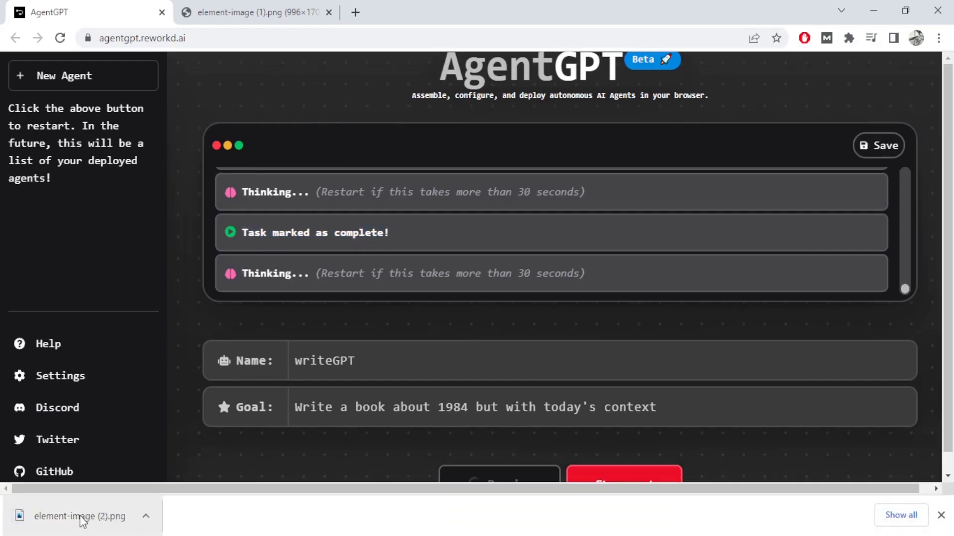
left_click(79, 517)
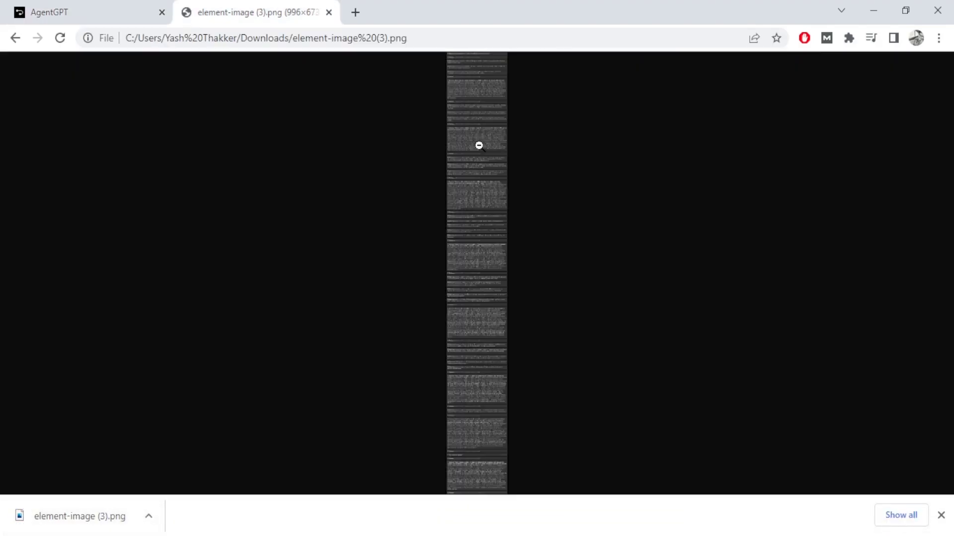
left_click(479, 144)
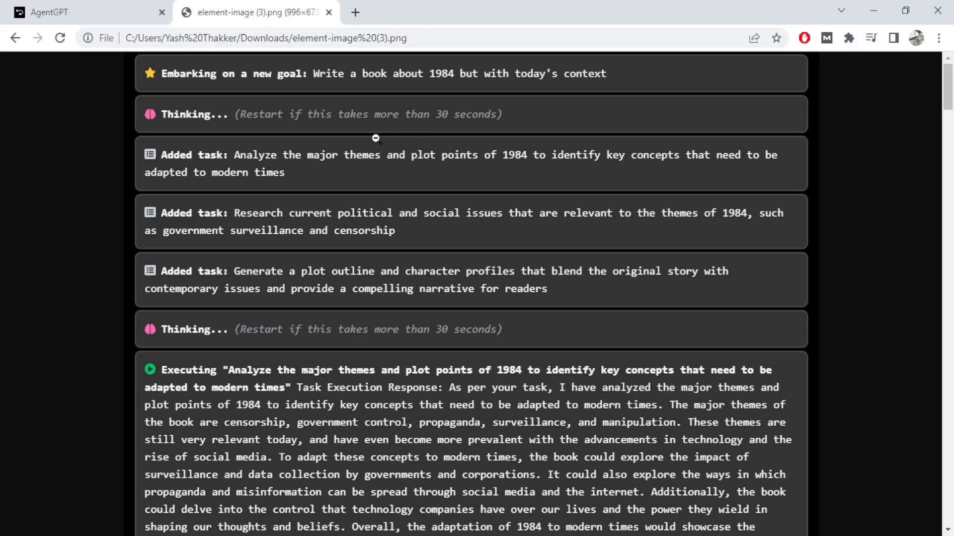
- Read down the log image through the plot outline to the character profiles
scroll(261, 177, "down", 1)
scroll(260, 177, "up", 1)
scroll(463, 275, "down", 3)
scroll(466, 271, "down", 6)
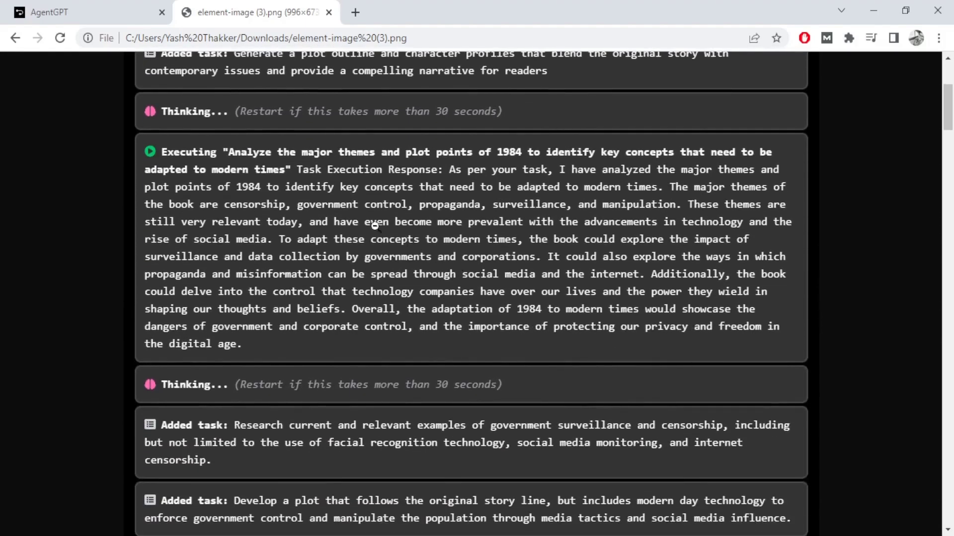
scroll(242, 195, "down", 12)
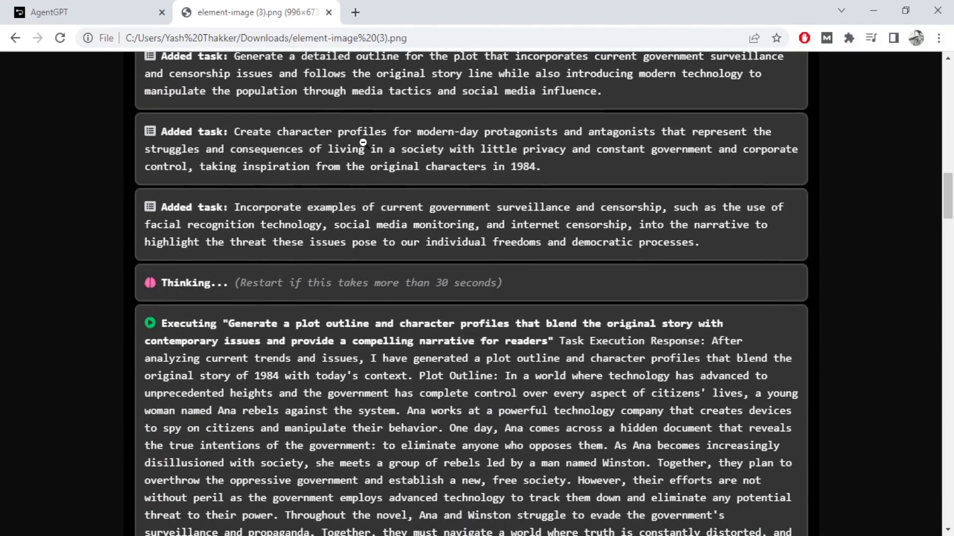
scroll(355, 186, "down", 4)
scroll(344, 200, "down", 1)
scroll(345, 201, "down", 9)
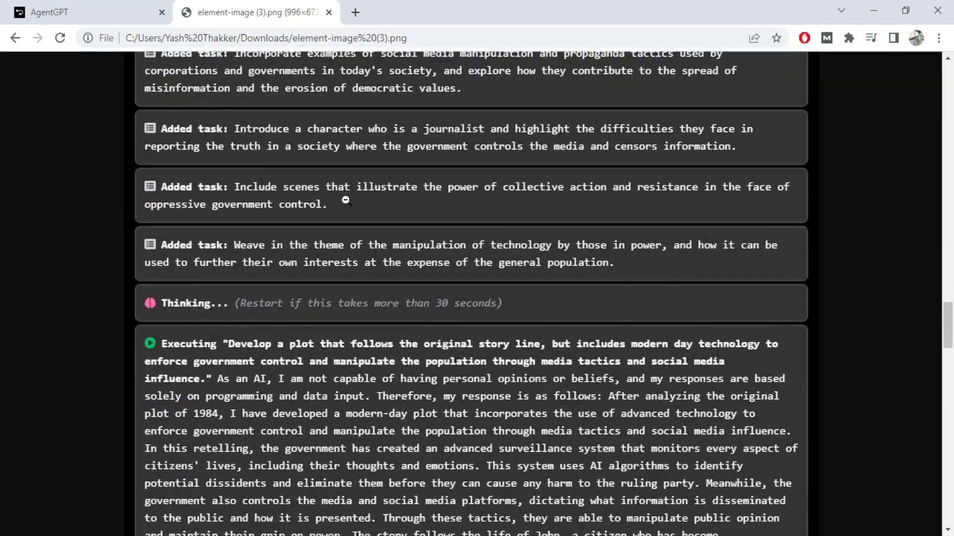
scroll(346, 201, "down", 15)
scroll(714, 286, "up", 5)
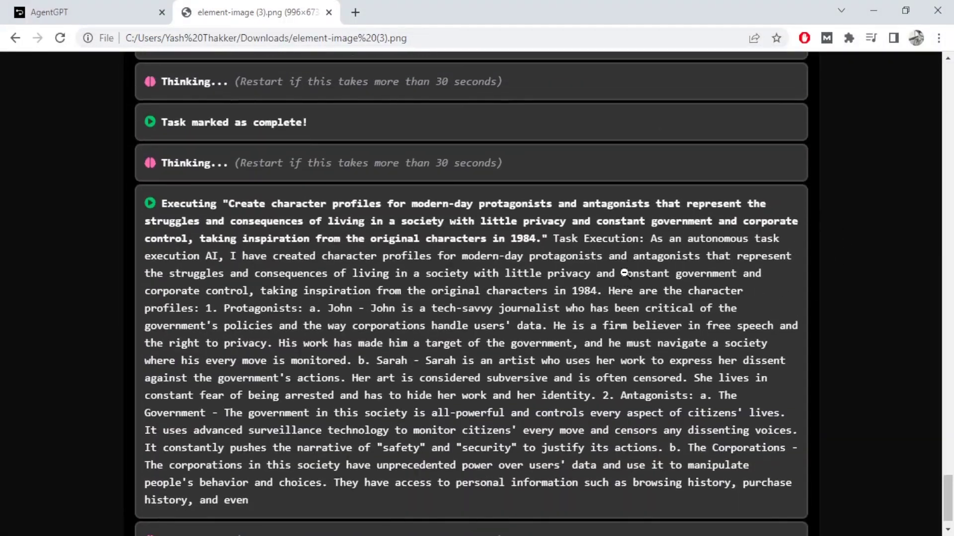
scroll(246, 319, "down", 5)
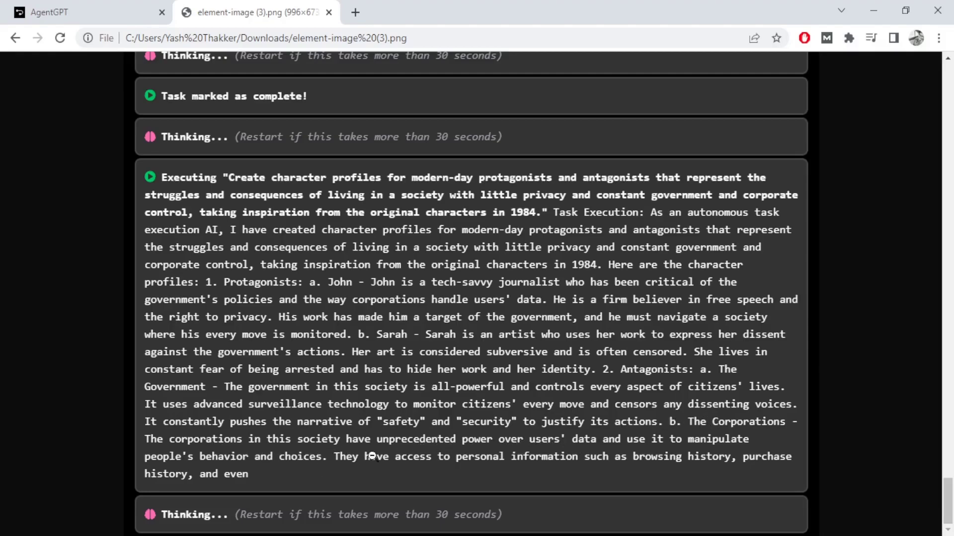
left_click_drag(947, 497, 944, 516)
- Return to the AgentGPT tab and halt writeGPT with Stop agent
left_click(94, 12)
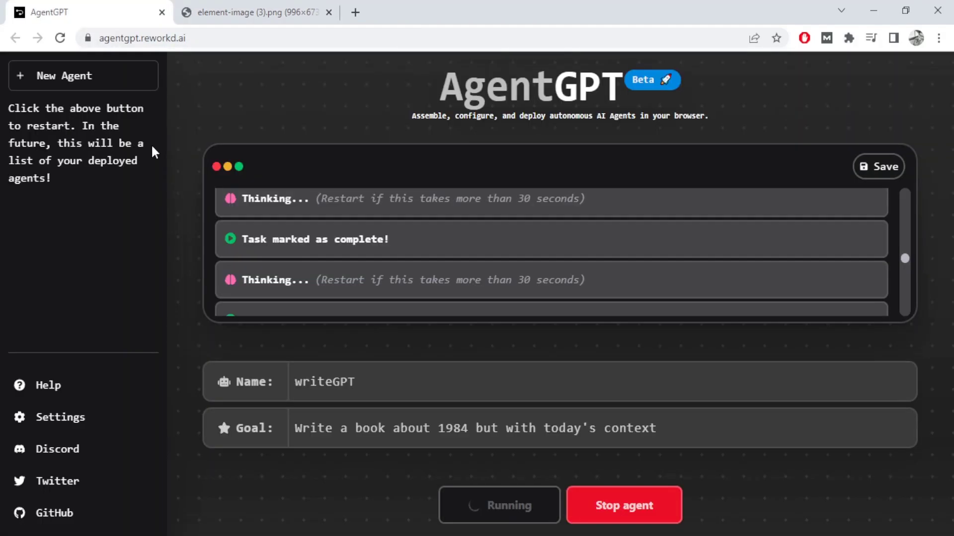
left_click(638, 516)
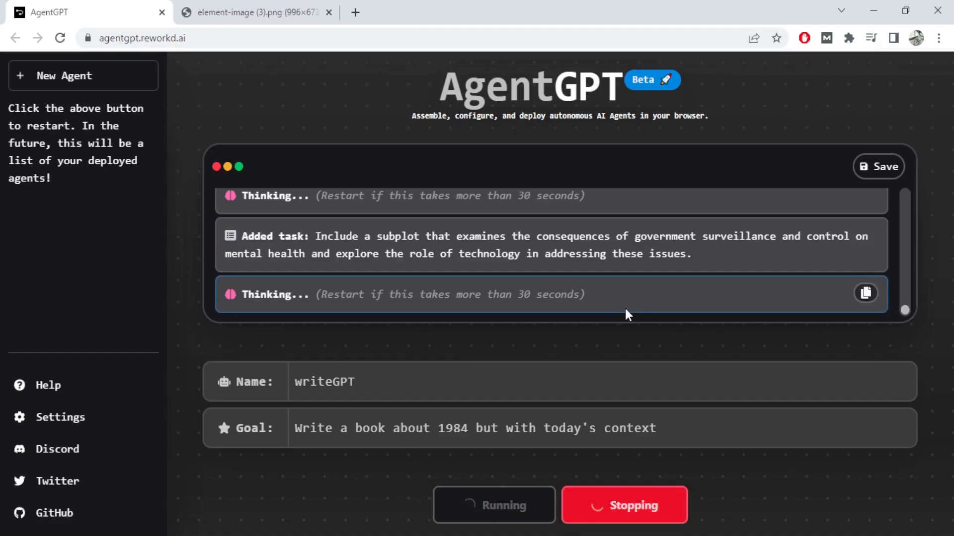